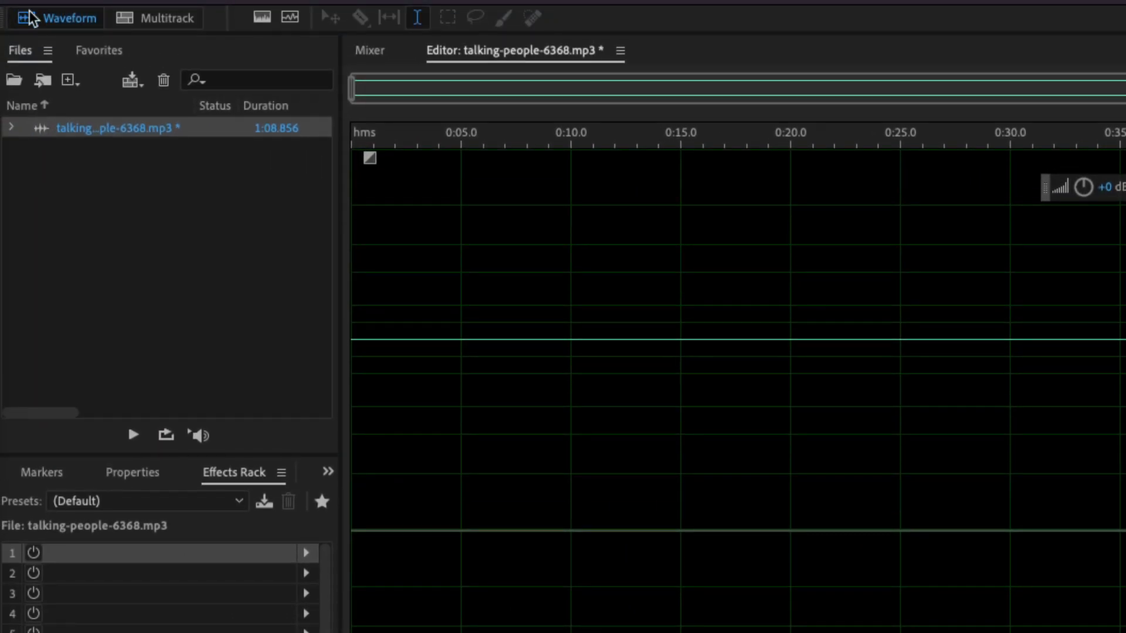
- Check the Adobe Audition build information in the About window and dismiss it
{"action": "left_click", "coordinate": [26, 12]}
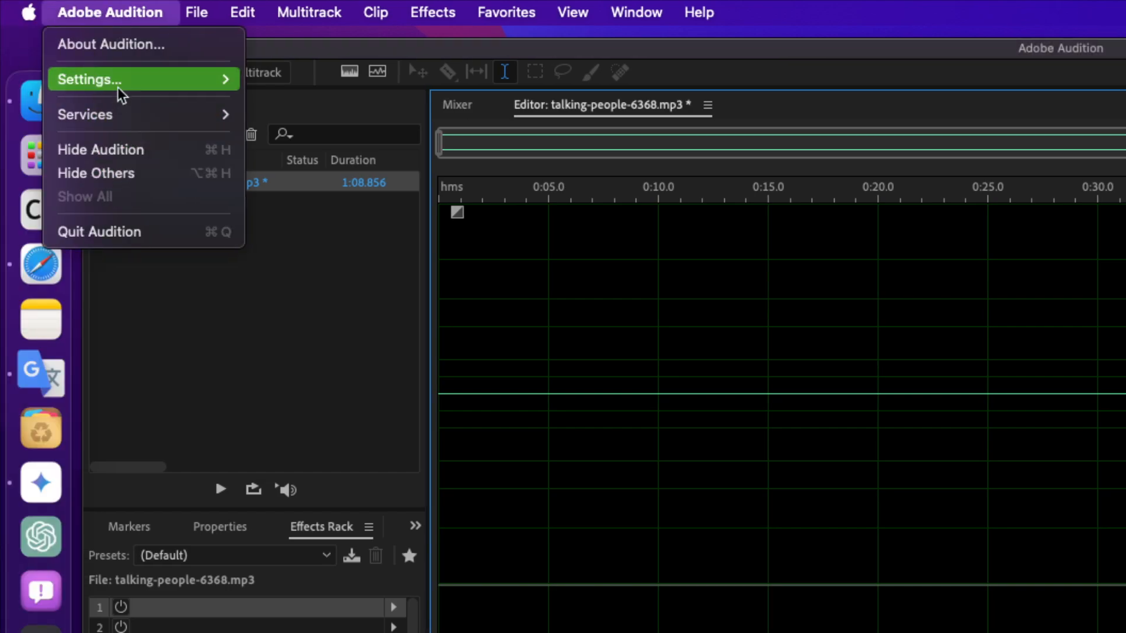
{"action": "left_click", "coordinate": [86, 46]}
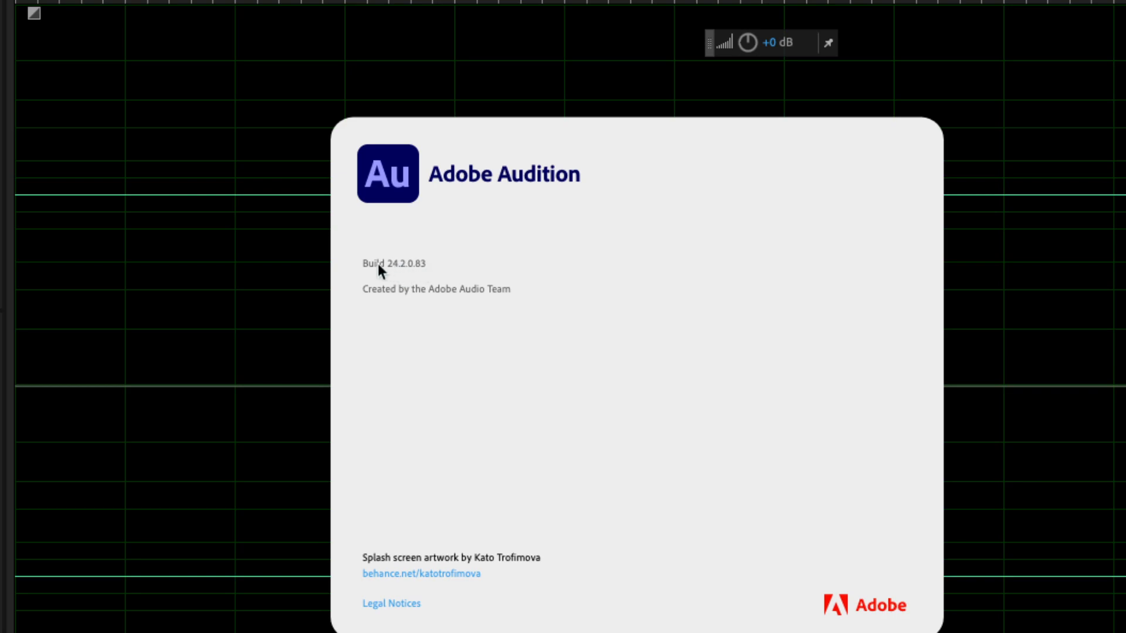
{"action": "left_click", "coordinate": [287, 251]}
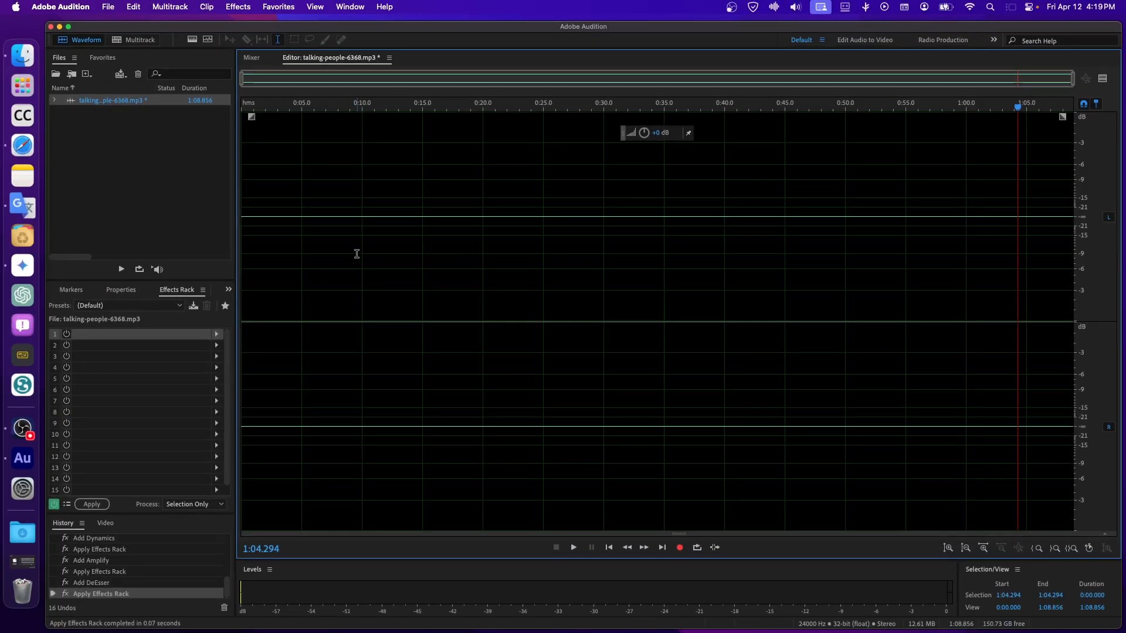
{"action": "left_click", "coordinate": [152, 103]}
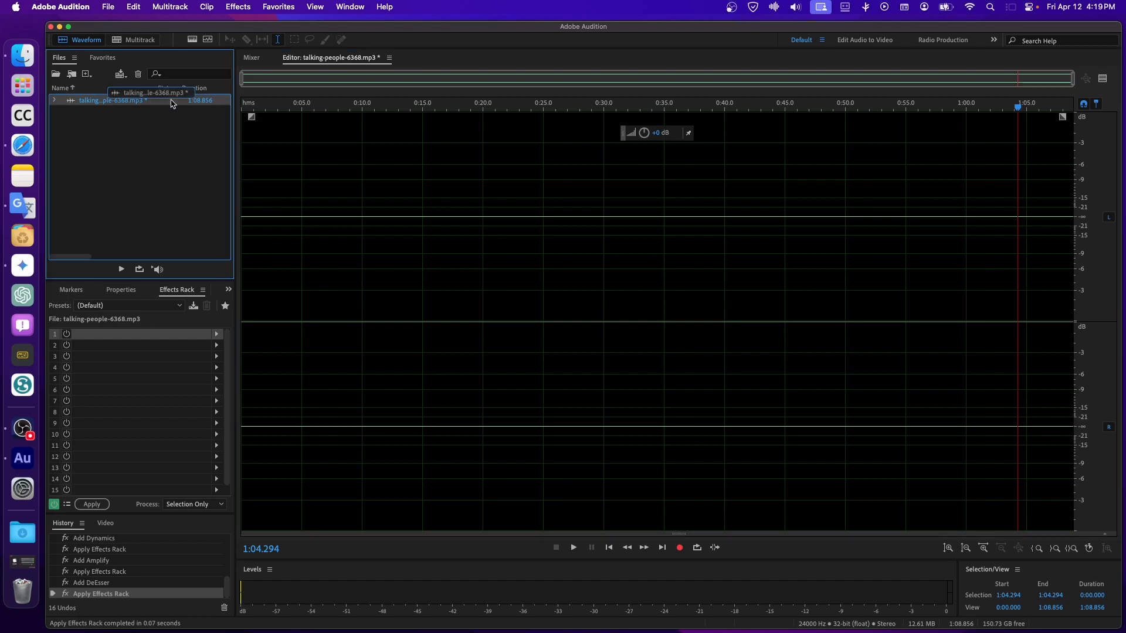
{"action": "left_click", "coordinate": [140, 110]}
{"action": "double_click", "coordinate": [132, 106]}
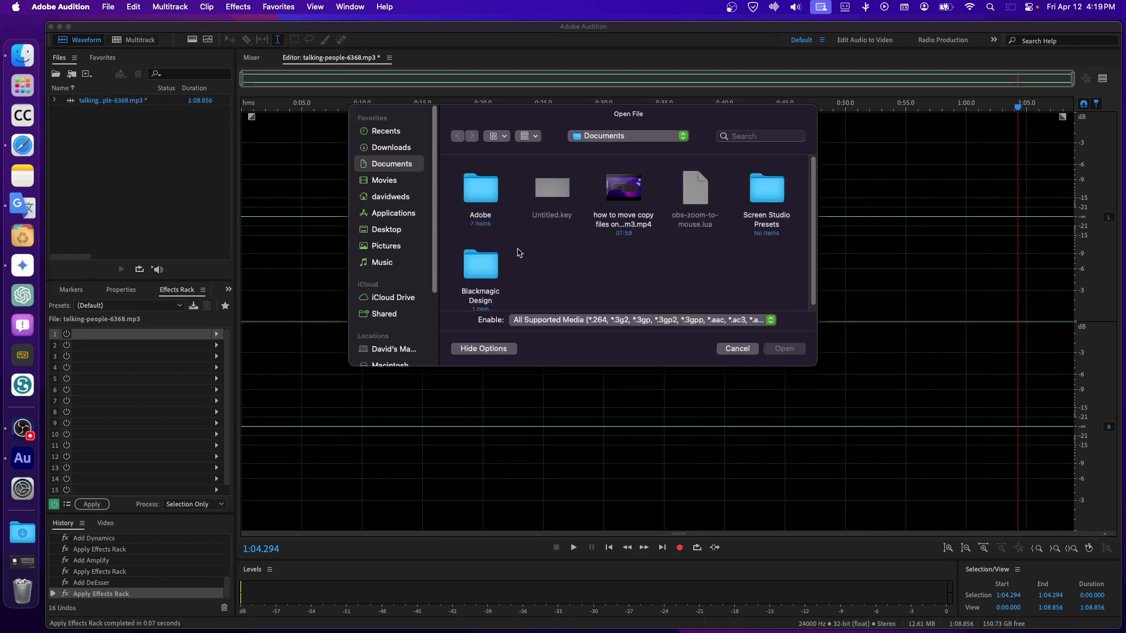
{"action": "left_click", "coordinate": [393, 150]}
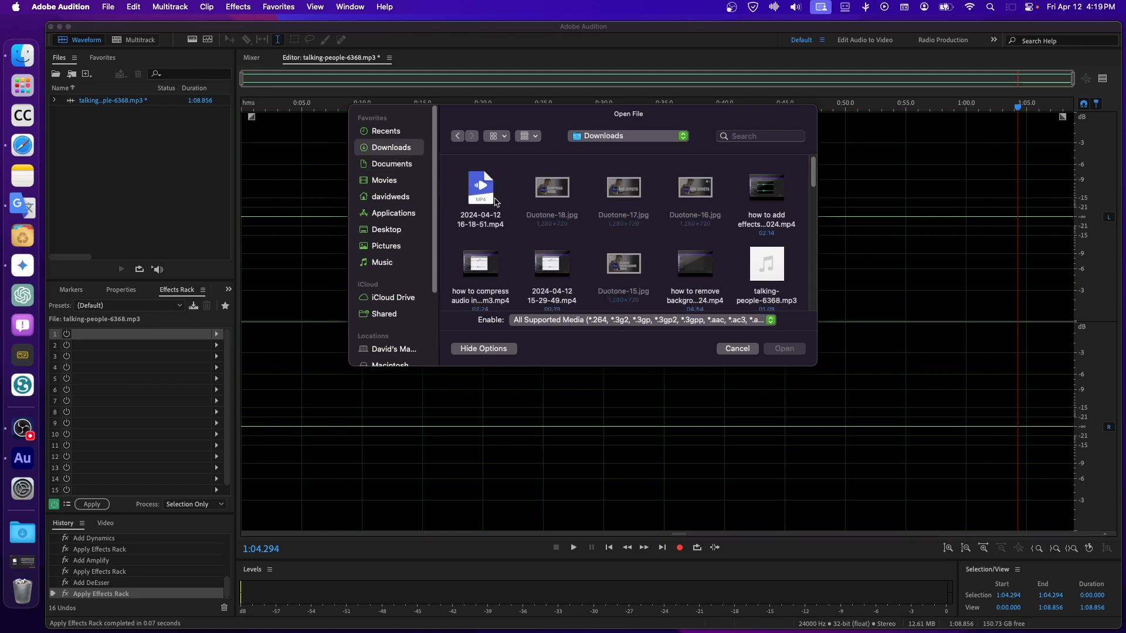
{"action": "left_click", "coordinate": [477, 199]}
{"action": "double_click", "coordinate": [478, 198]}
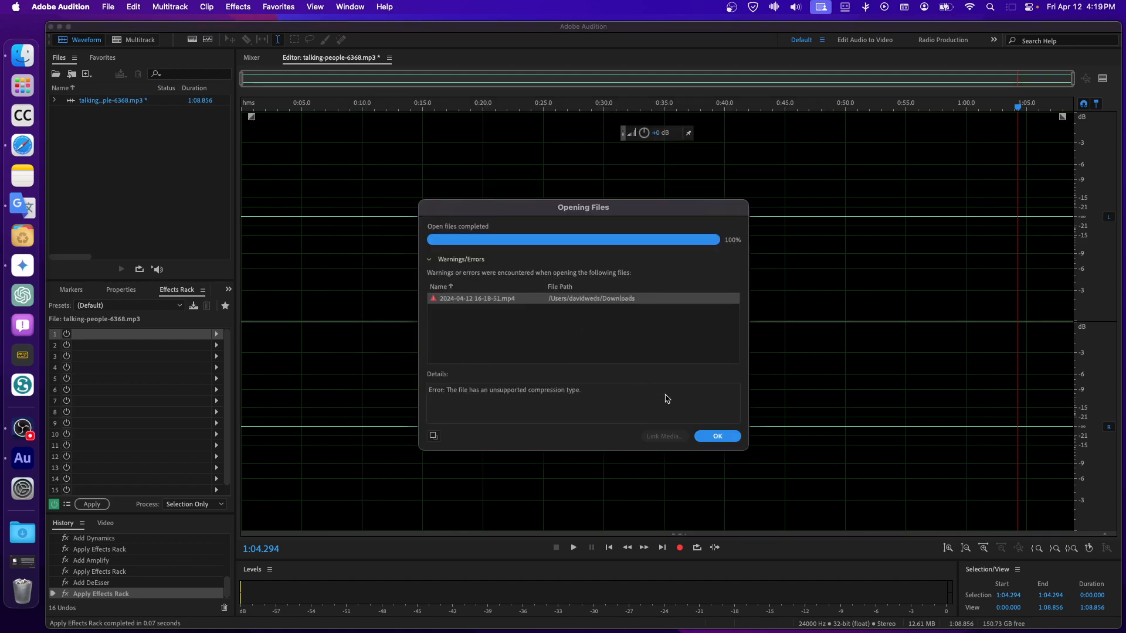
{"action": "left_click", "coordinate": [714, 438]}
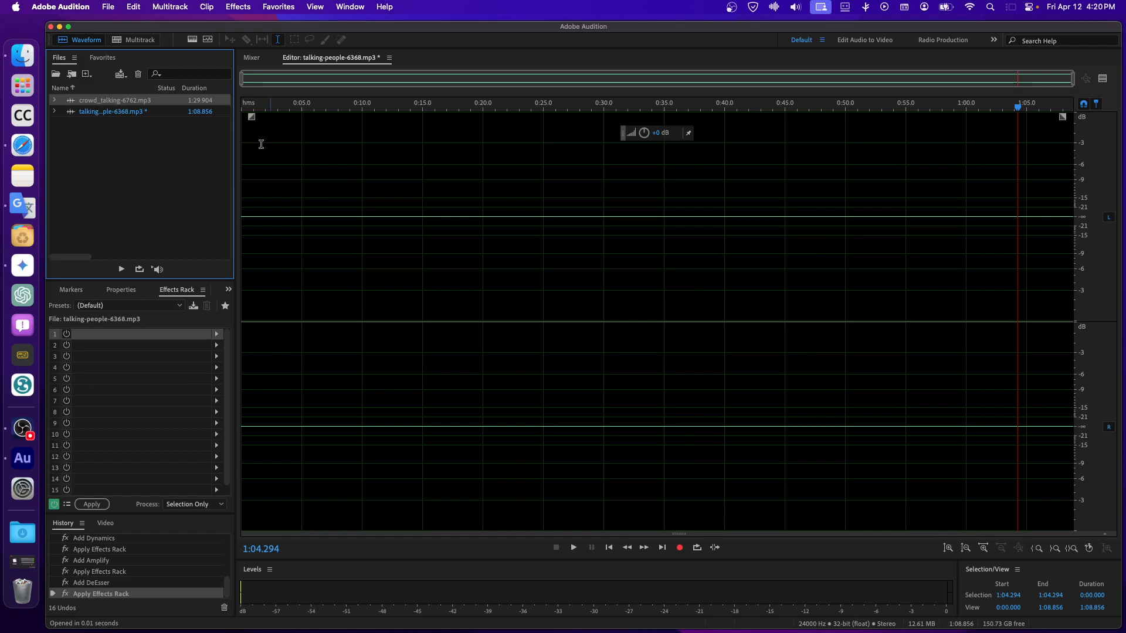
- Open crowd_talking-6762.mp3 in the waveform editor and create a stereo multitrack session, Untitled Session 2, at 44100 Hz and 32-bit float
{"action": "left_click_drag", "start_coordinate": [118, 101], "coordinate": [344, 200]}
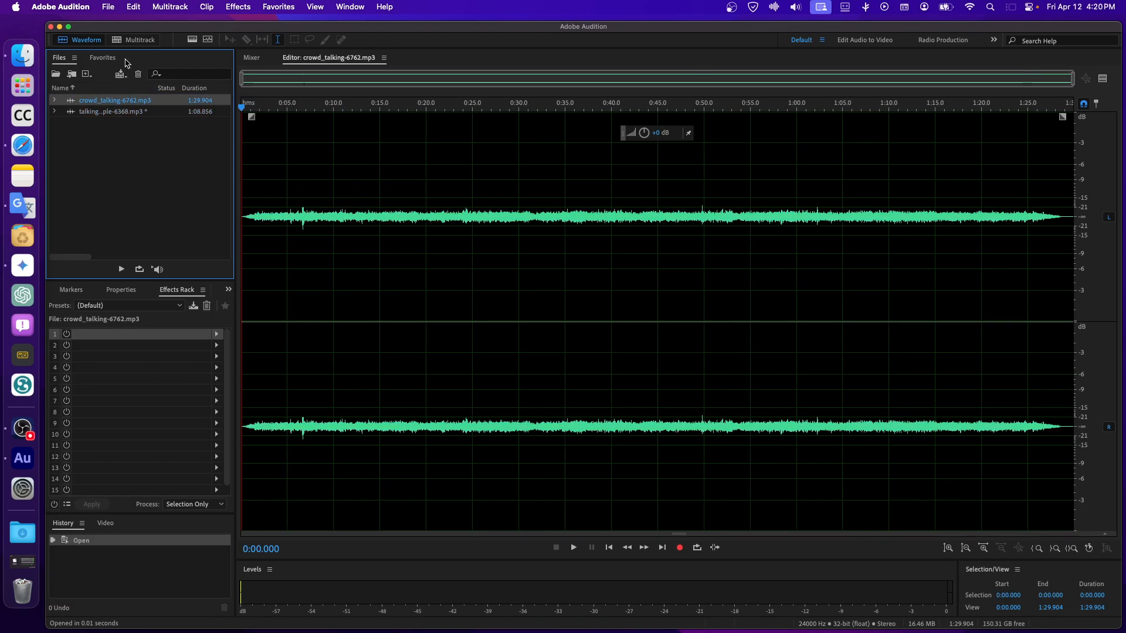
{"action": "left_click", "coordinate": [132, 41]}
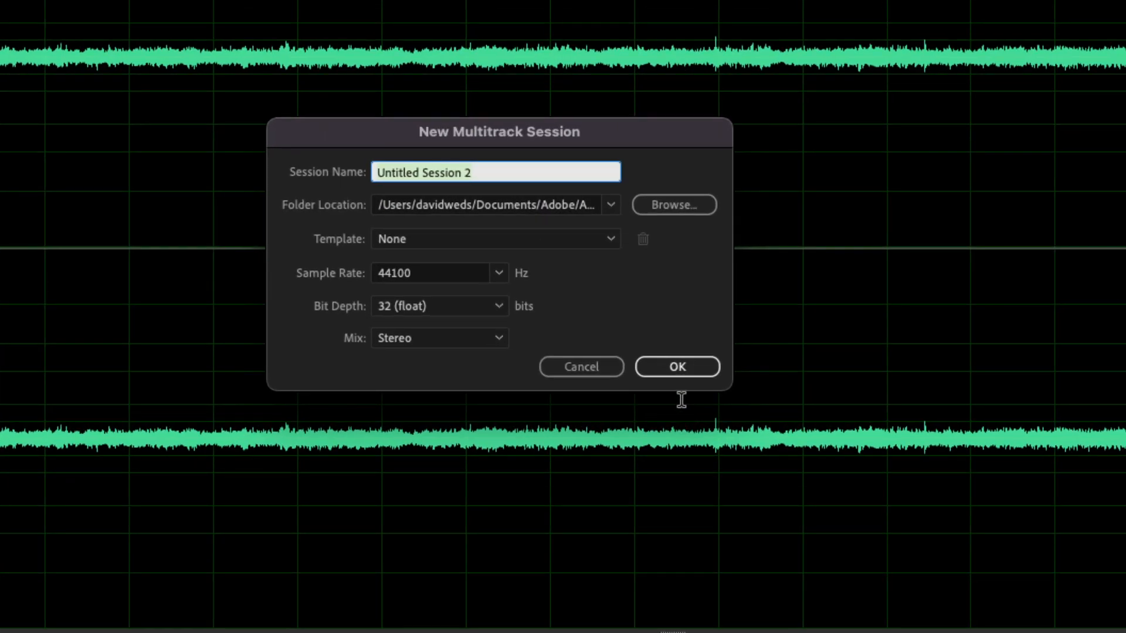
{"action": "left_click", "coordinate": [681, 387]}
- Insert crowd_talking-6762.mp3 on Track 1 about 1 s in, as a copy conformed to the session's sample rate
{"action": "left_click_drag", "start_coordinate": [123, 106], "coordinate": [392, 174]}
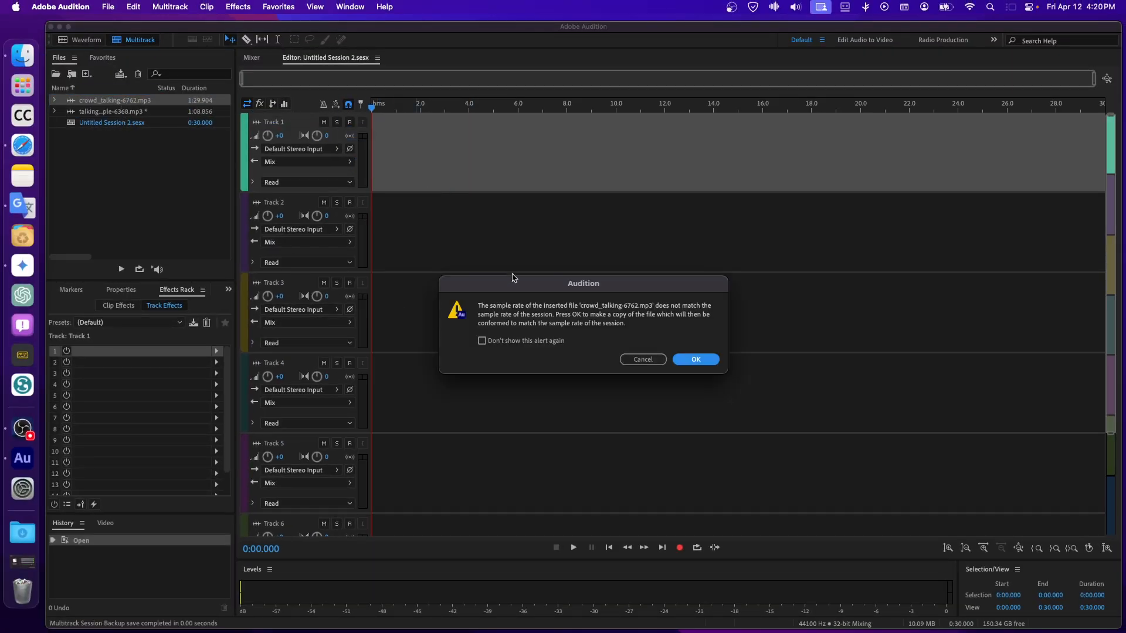
{"action": "left_click", "coordinate": [685, 357]}
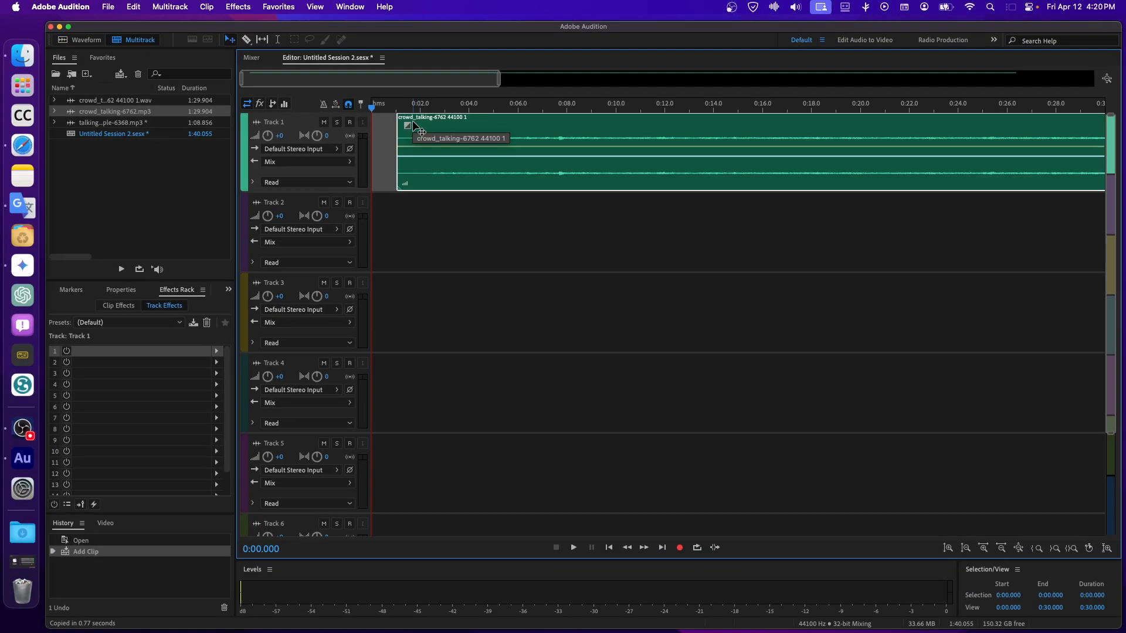
- Add a linear fade-in of about 15 s to the start of the Track 1 clip
{"action": "scroll", "coordinate": [544, 201], "scroll_direction": "down", "scroll_amount": 5}
{"action": "scroll", "coordinate": [544, 201], "scroll_direction": "up", "scroll_amount": 5}
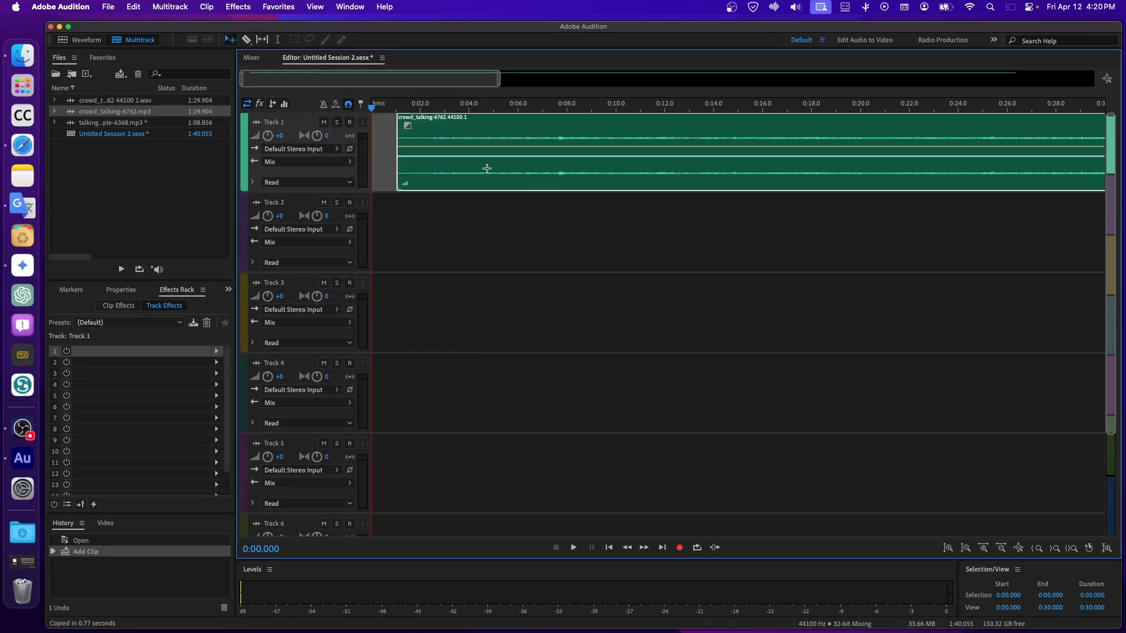
{"action": "scroll", "coordinate": [645, 226], "scroll_direction": "down", "scroll_amount": 3}
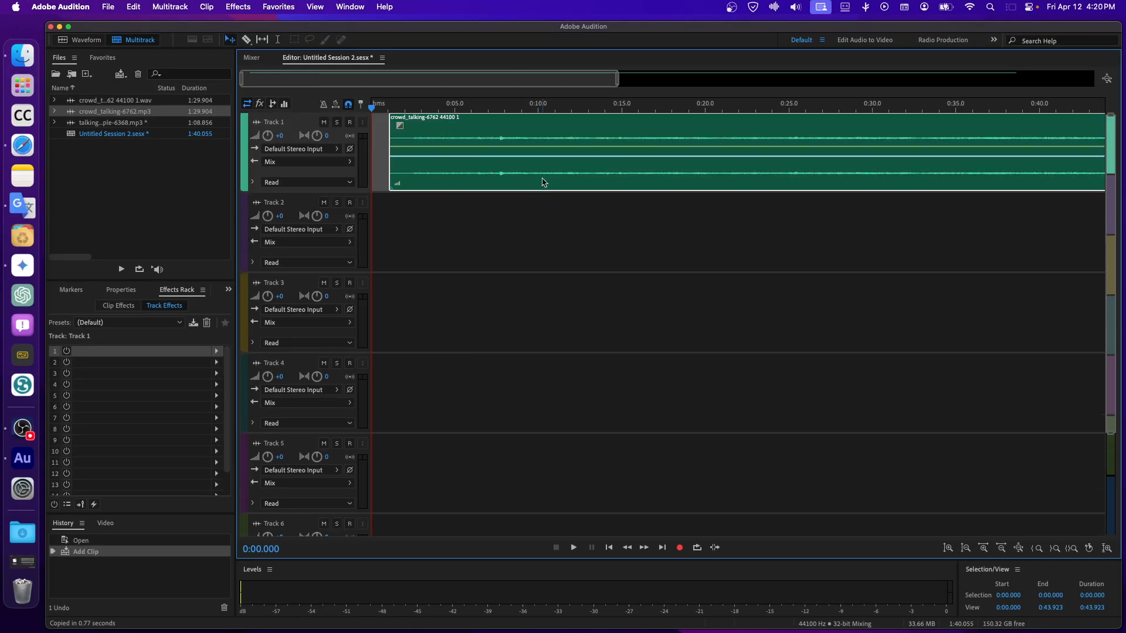
{"action": "scroll", "coordinate": [544, 182], "scroll_direction": "down", "scroll_amount": 2}
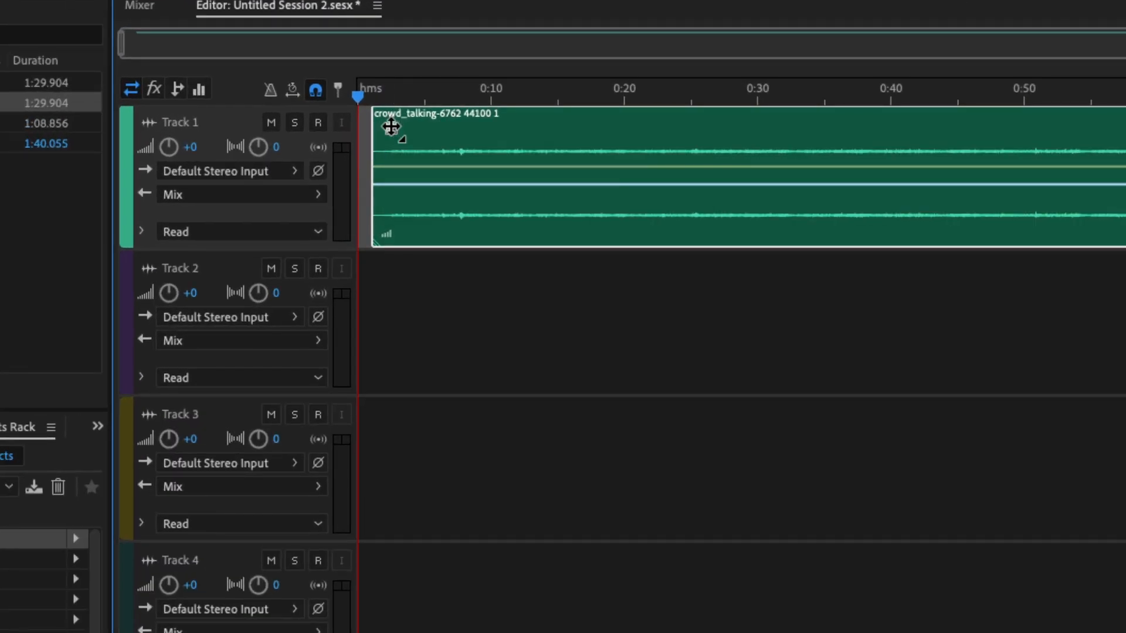
{"action": "mouse_move", "coordinate": [389, 123]}
{"action": "left_mouse_down"}
{"action": "mouse_move", "coordinate": [402, 128]}
{"action": "mouse_move", "coordinate": [392, 127]}
{"action": "left_mouse_up"}
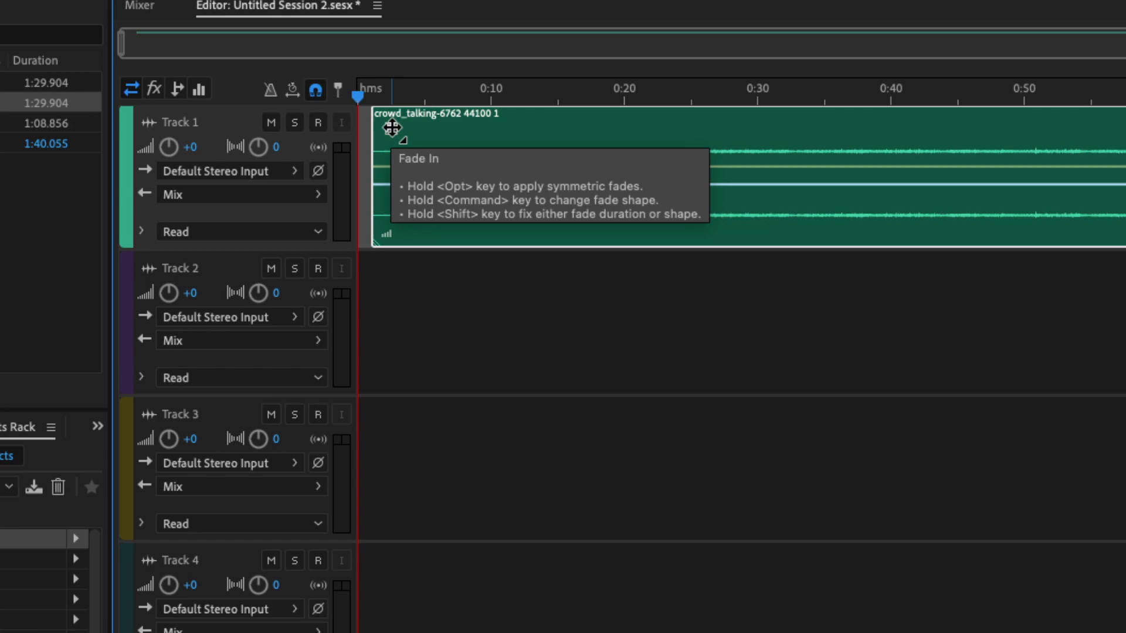
{"action": "left_click_drag", "start_coordinate": [391, 129], "coordinate": [592, 146]}
- Add an S-shaped cosine fade-out of about 21 s to the end of the Track 1 clip
{"action": "left_click_drag", "start_coordinate": [977, 131], "coordinate": [779, 126]}
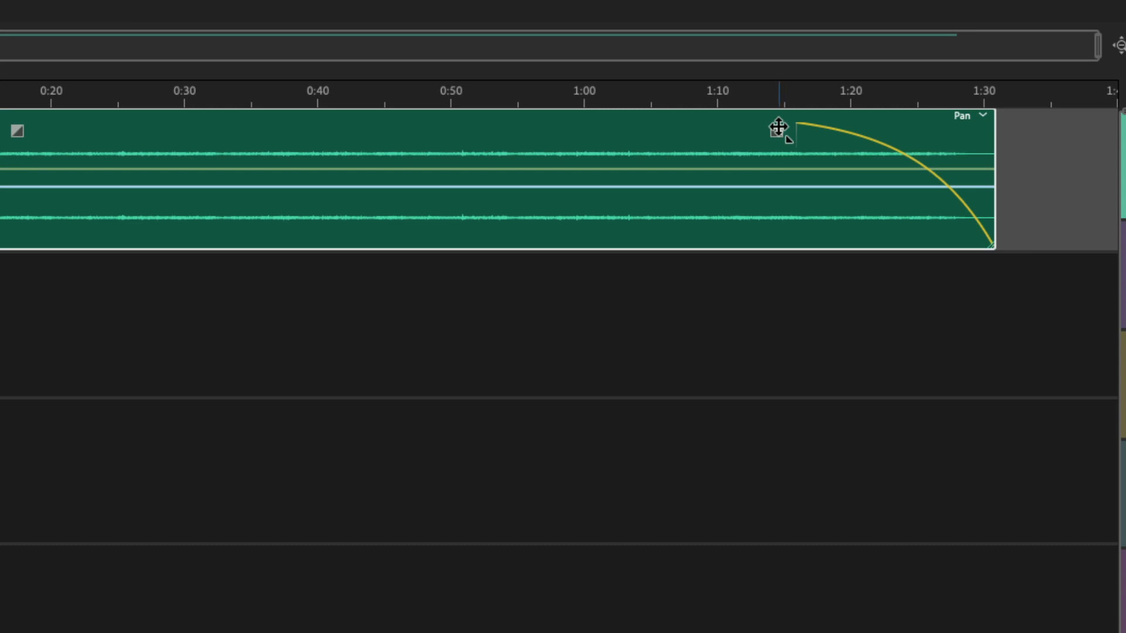
{"action": "mouse_move", "coordinate": [779, 128]}
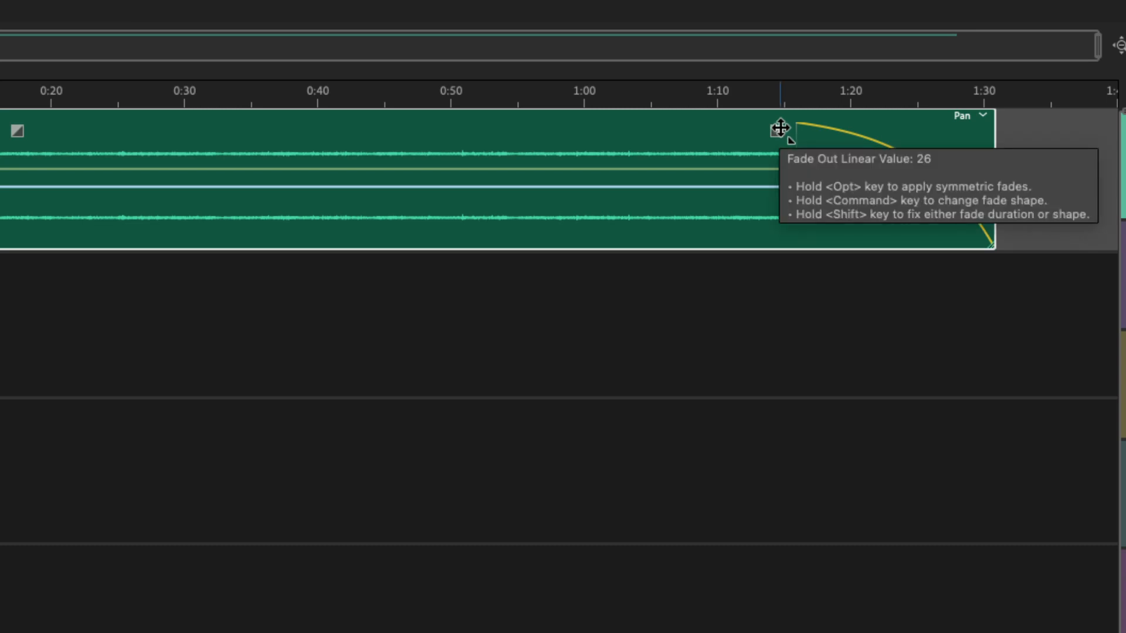
{"action": "left_click_drag", "start_coordinate": [776, 128], "coordinate": [690, 130]}
- Show the Rack Input and Rack Output envelopes on the Track 1 clip
{"action": "left_click", "coordinate": [983, 116]}
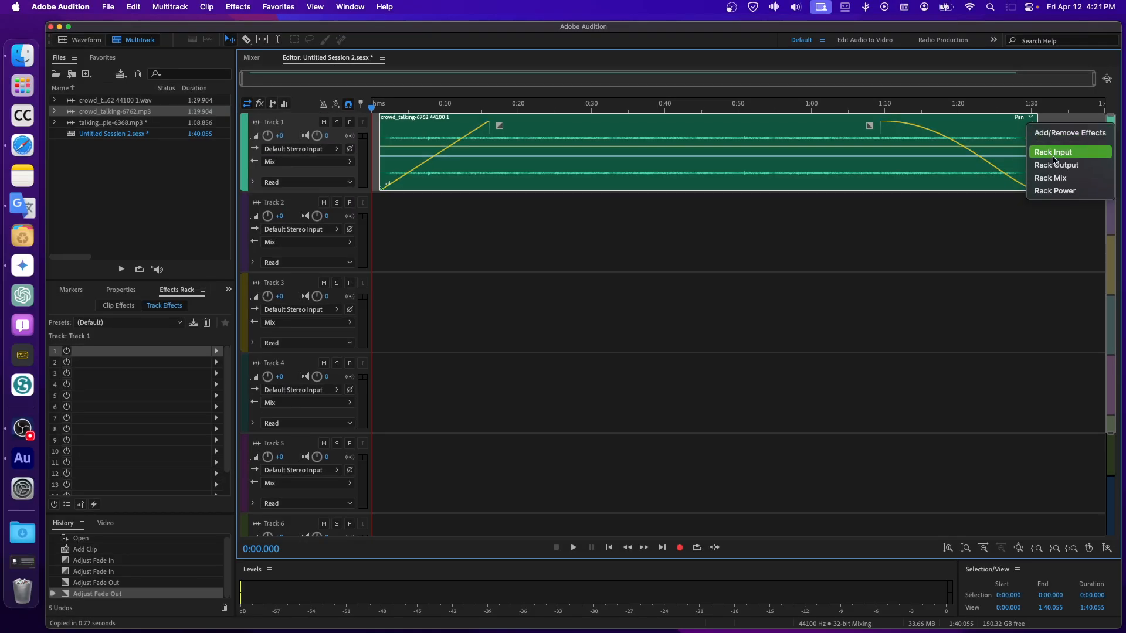
{"action": "left_click", "coordinate": [1053, 153]}
{"action": "left_click", "coordinate": [1030, 117]}
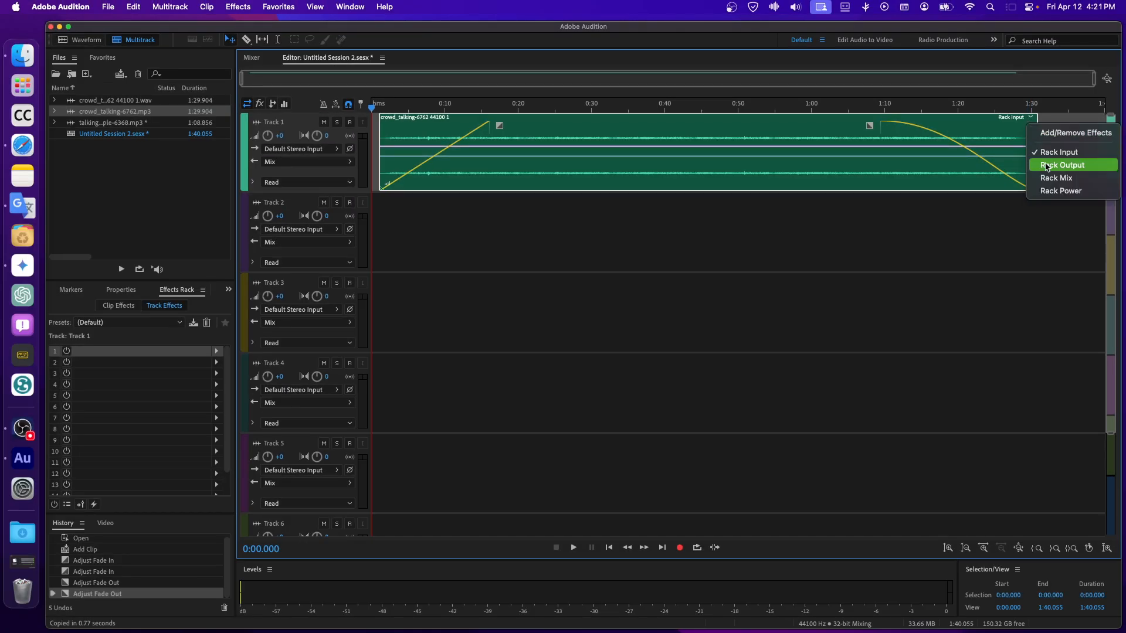
{"action": "left_click", "coordinate": [1058, 165]}
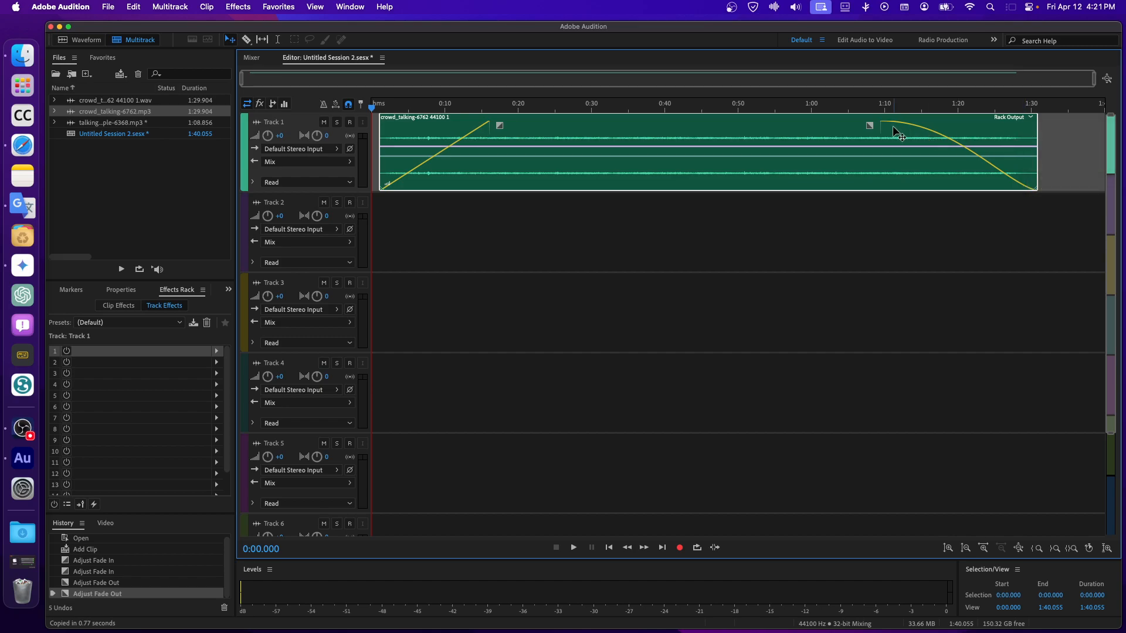
- Shorten the clip's fade-out to about 11 s and check which rack envelopes are available for the clip
{"action": "left_click_drag", "start_coordinate": [872, 125], "coordinate": [944, 125]}
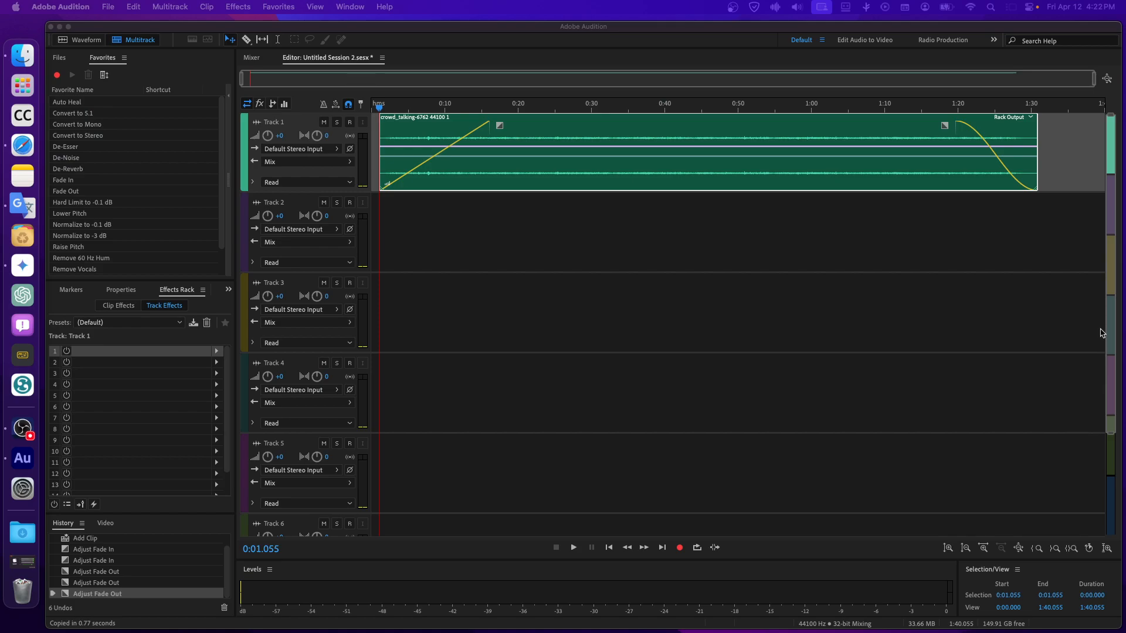
{"action": "left_click", "coordinate": [1030, 117]}
{"action": "left_click", "coordinate": [1030, 117]}
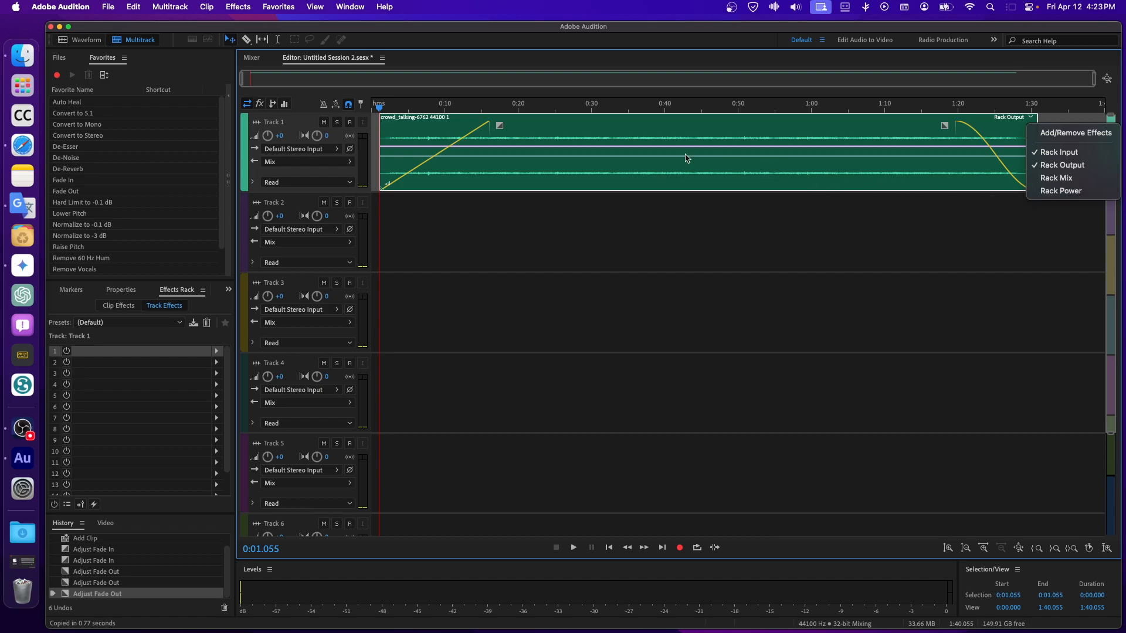
{"action": "left_click", "coordinate": [497, 134]}
- Bend the clip's fade-in into a steep curve with a linear value of -100, lasting about 14 s
{"action": "left_click_drag", "start_coordinate": [500, 126], "coordinate": [519, 157]}
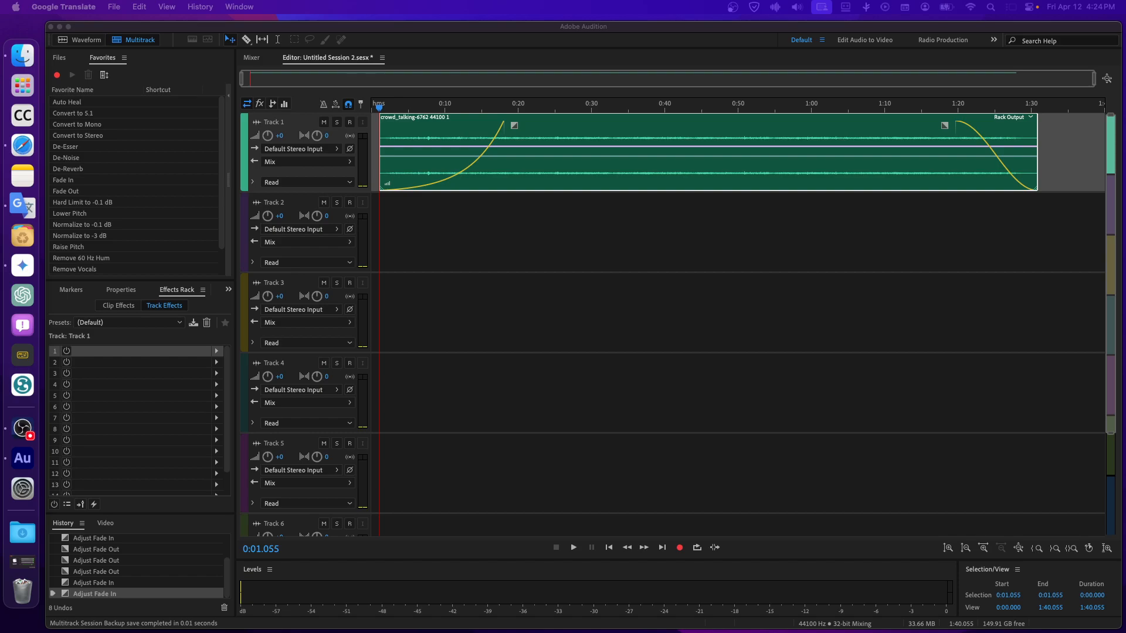
{"action": "left_click", "coordinate": [514, 130]}
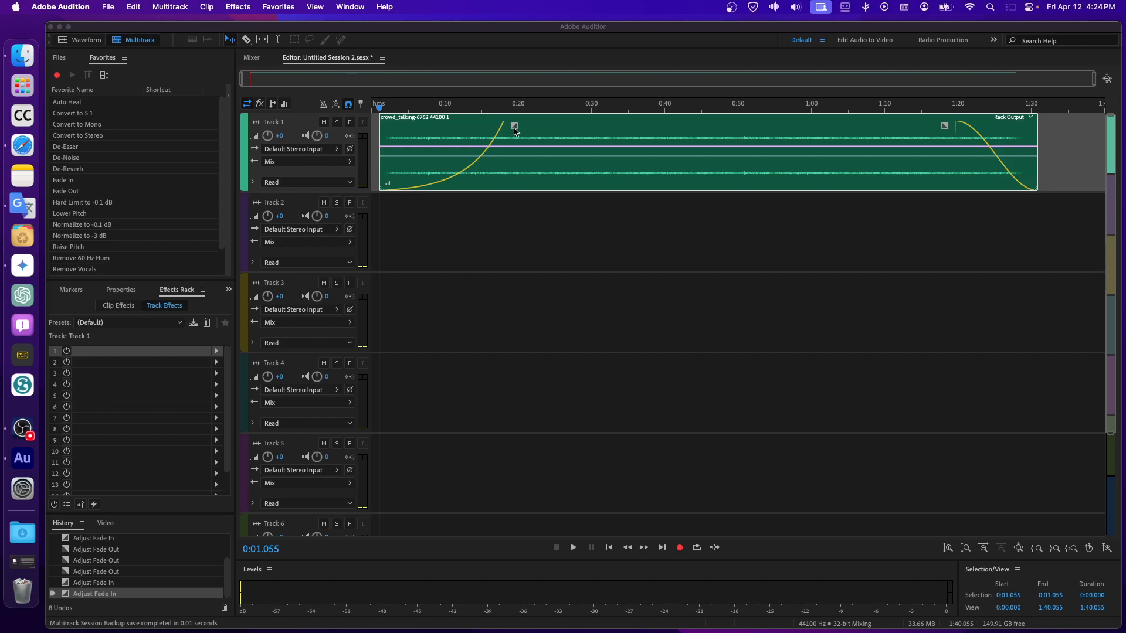
{"action": "left_click_drag", "start_coordinate": [514, 130], "coordinate": [511, 206]}
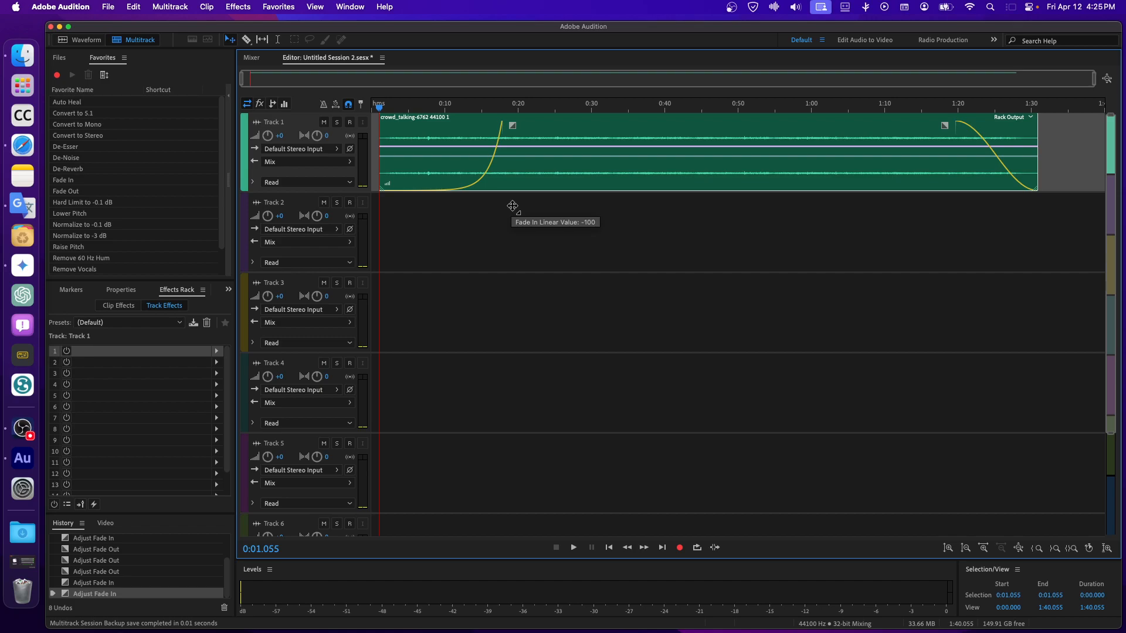
{"action": "left_click_drag", "start_coordinate": [512, 206], "coordinate": [496, 168]}
- Lengthen the clip's fade-out to about 50 s with a steeper curve, and its fade-in to about 27 s
{"action": "left_click_drag", "start_coordinate": [948, 126], "coordinate": [807, 135]}
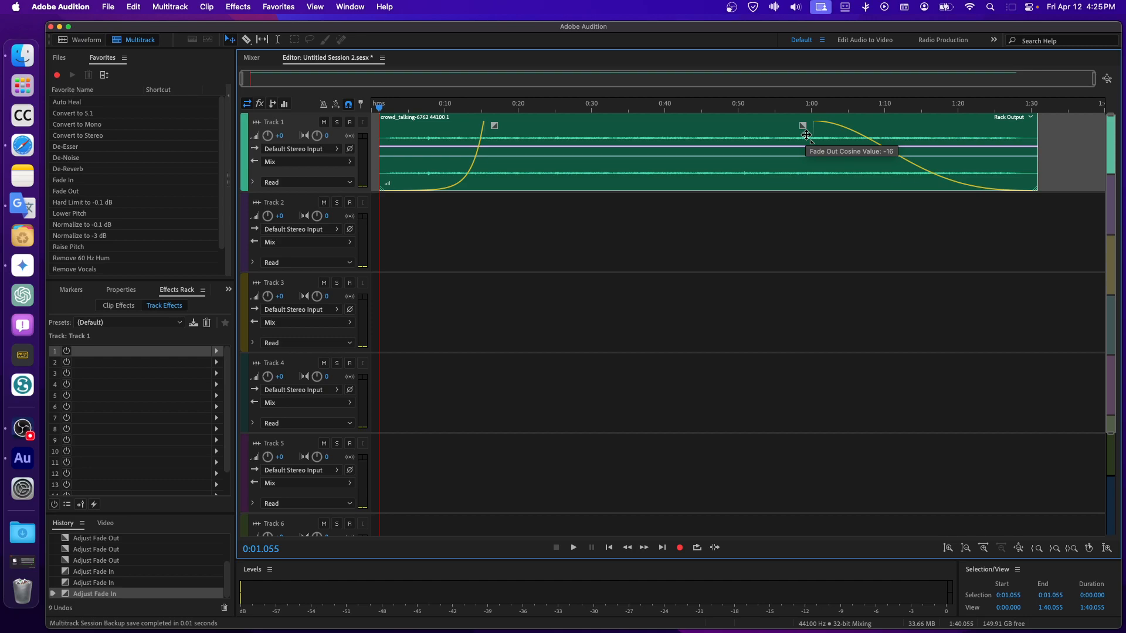
{"action": "left_click_drag", "start_coordinate": [806, 135], "coordinate": [661, 177]}
{"action": "left_click_drag", "start_coordinate": [494, 128], "coordinate": [584, 141]}
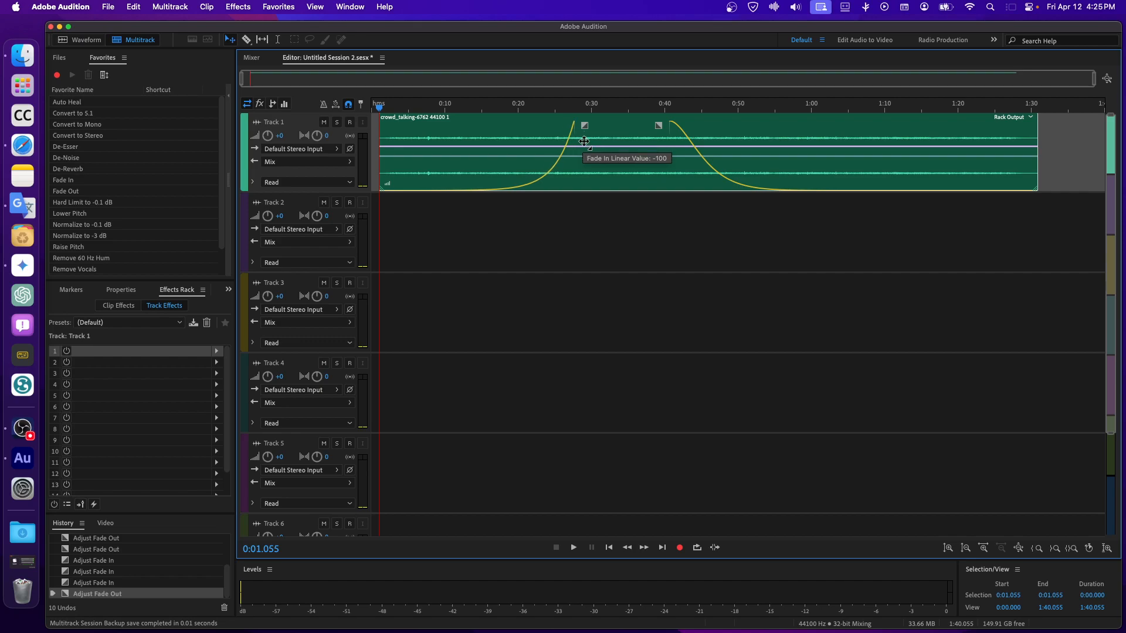
{"action": "left_click_drag", "start_coordinate": [584, 141], "coordinate": [582, 139]}
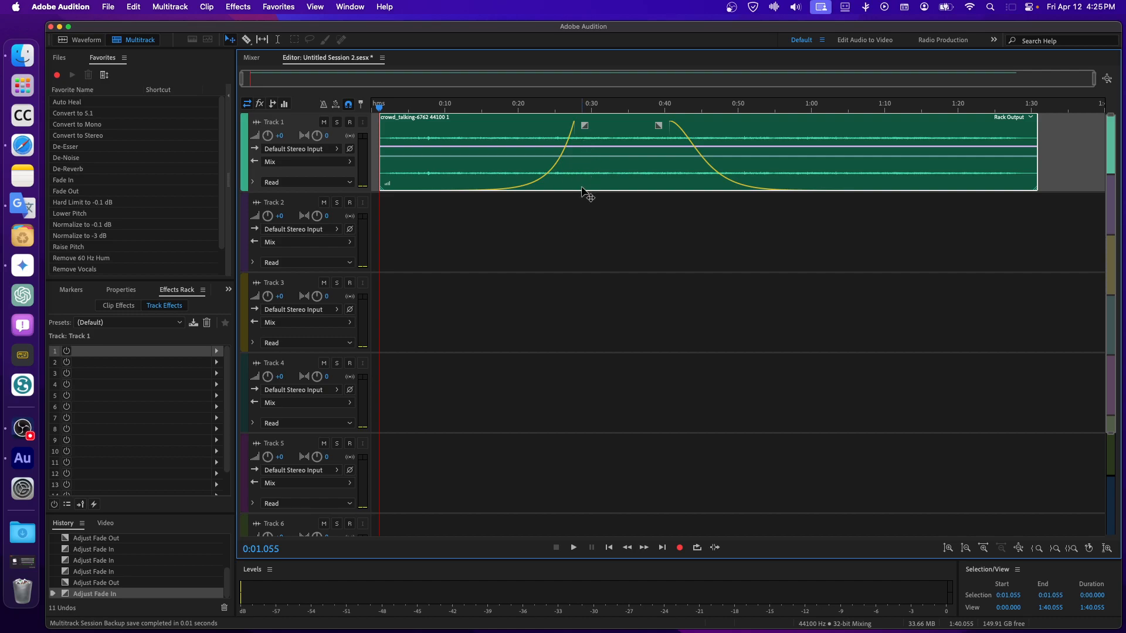